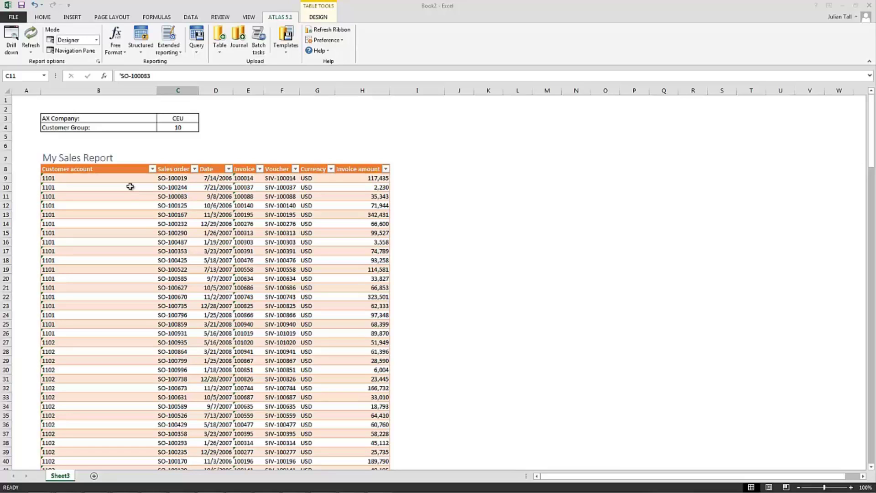
Select cell B10 in the sales report and open the Atlas Query data sources pane
click(130, 188)
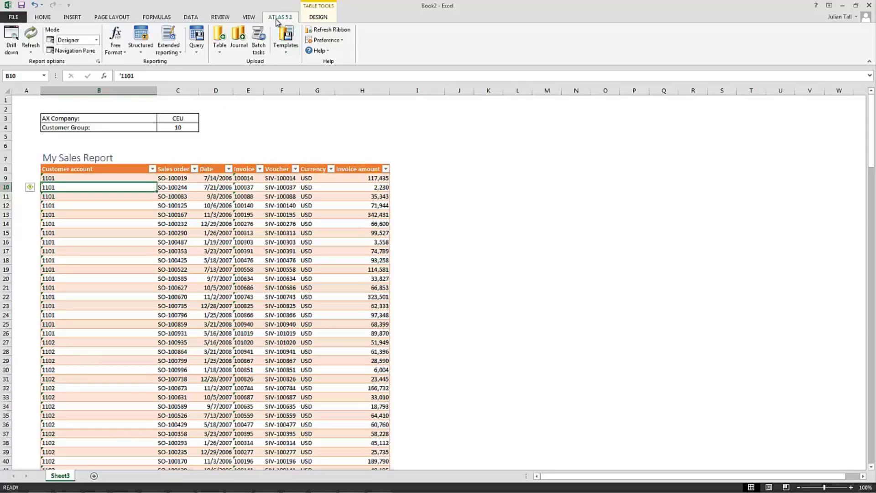
click(98, 61)
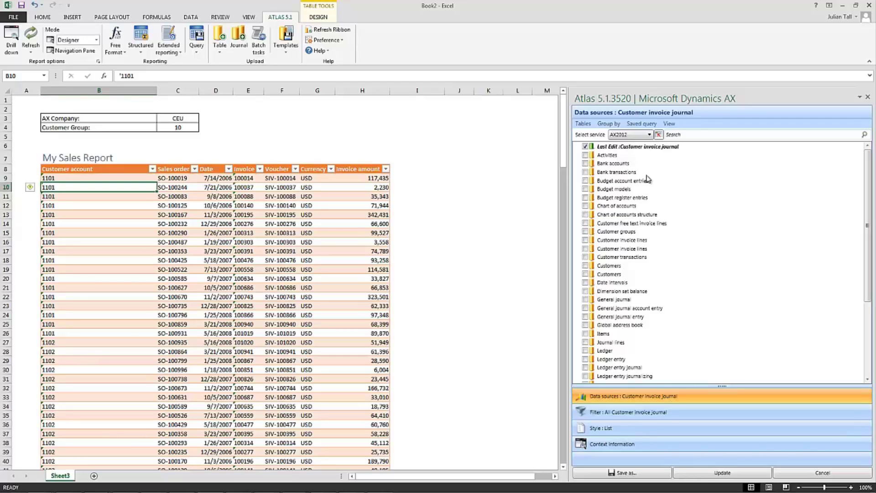
Browse the raw records of the Customer invoice journal data source in a separate window
click(635, 147)
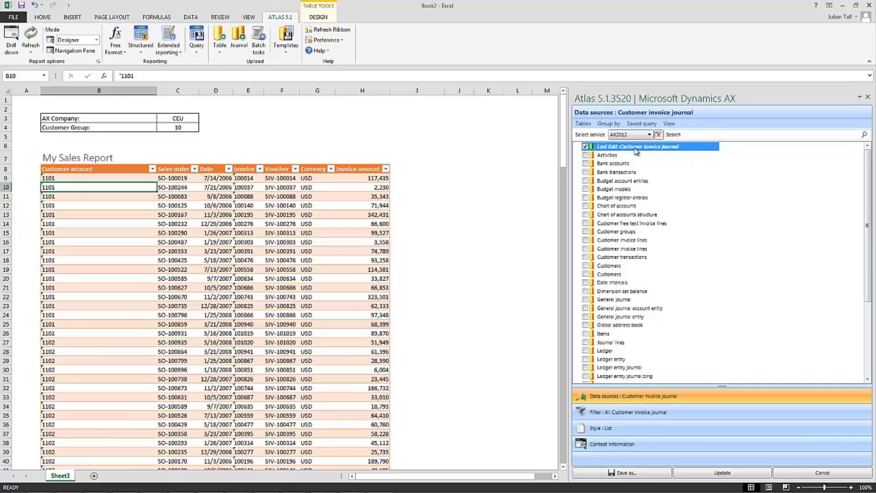
right_click(637, 150)
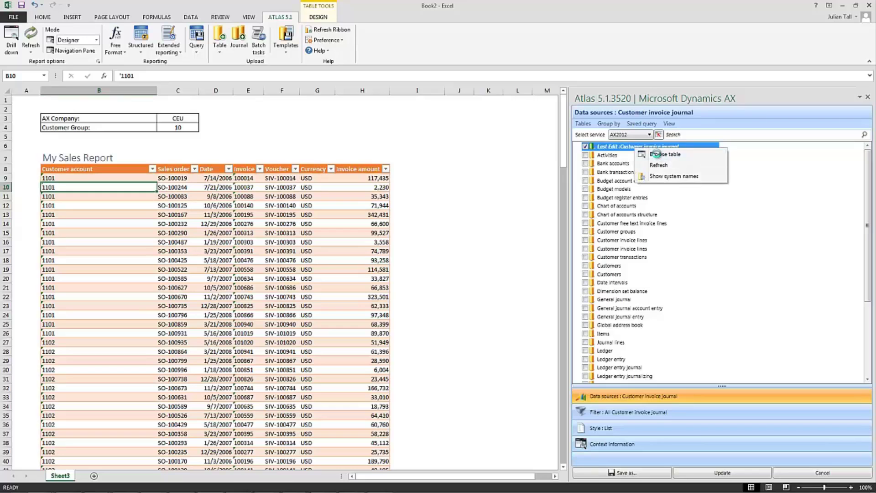
click(656, 153)
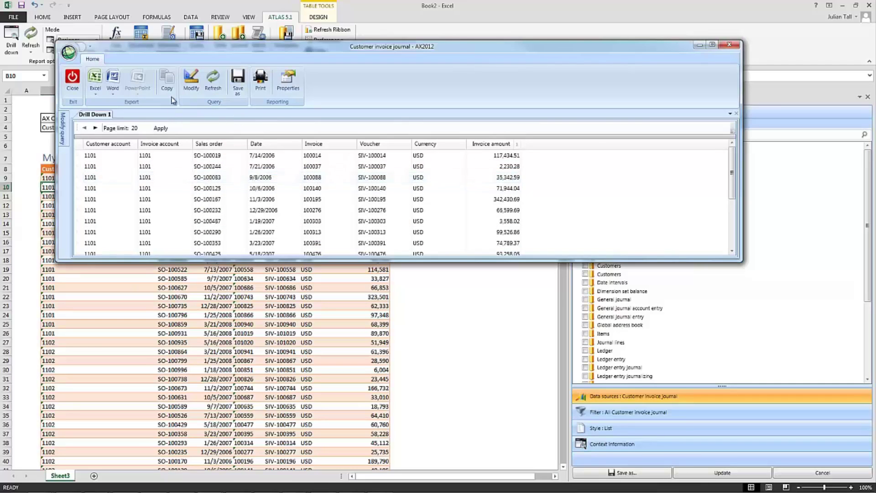
In the journal preview's Report columns, remove the Invoice account column
click(192, 80)
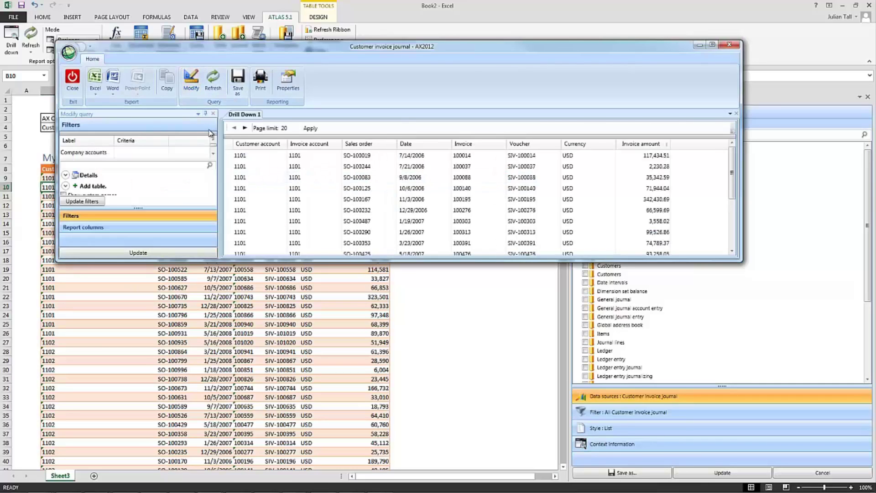
drag(220, 260, 220, 364)
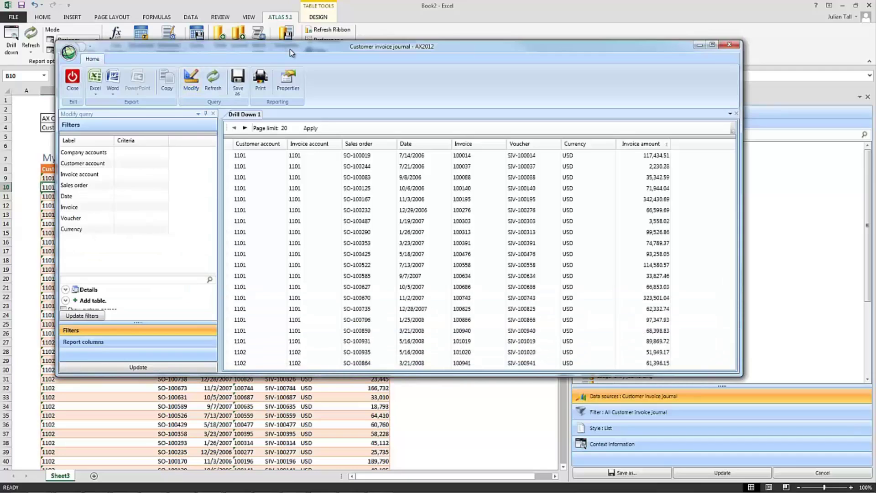
click(86, 344)
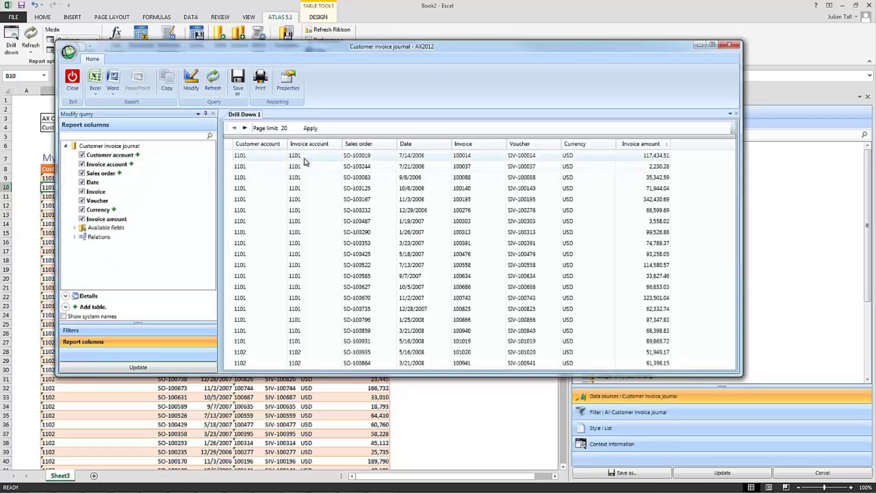
click(82, 164)
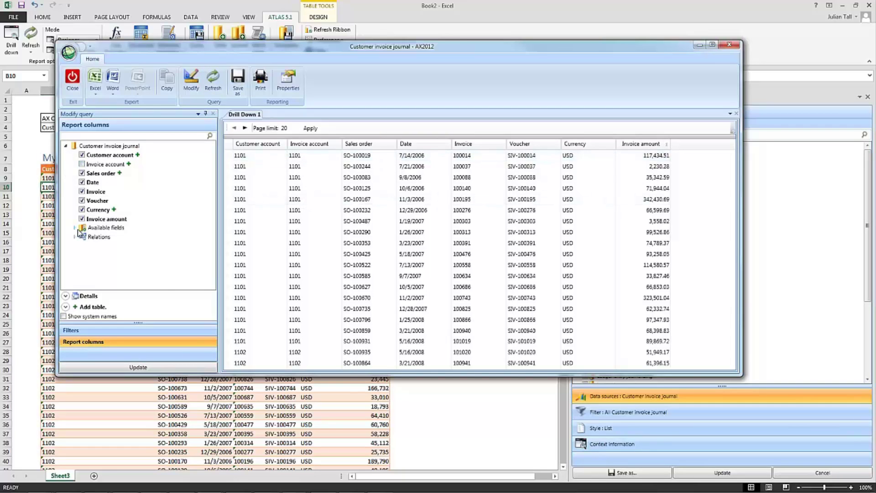
click(74, 228)
scroll(212, 164, down, 6)
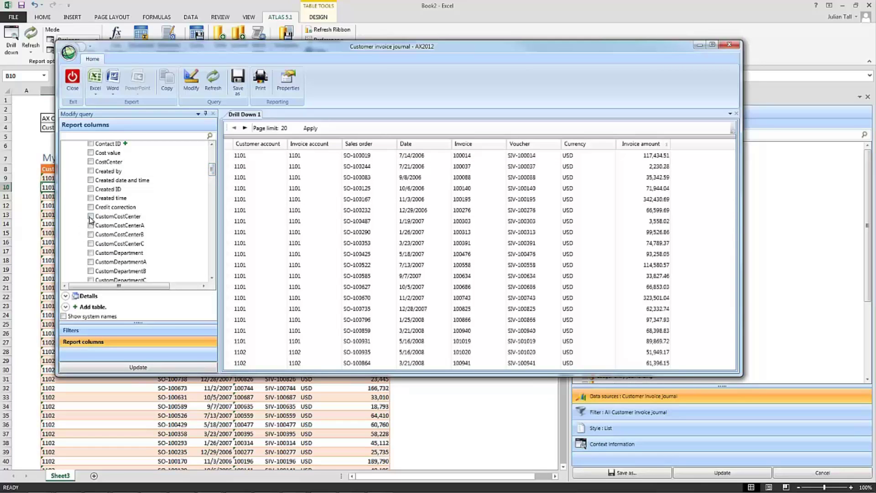
Add CustomCostCenter, CustomDepartment, Department and Dimension columns, update the preview, then close it
click(90, 216)
click(90, 253)
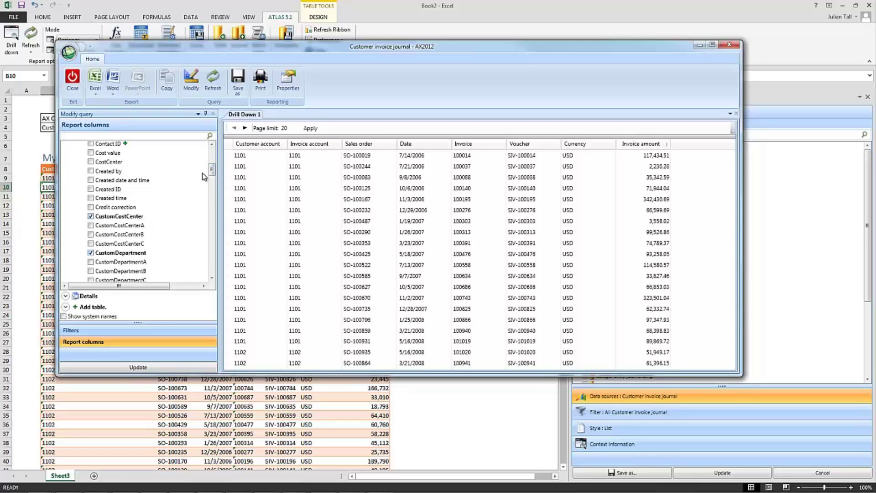
drag(212, 176, 213, 191)
click(91, 195)
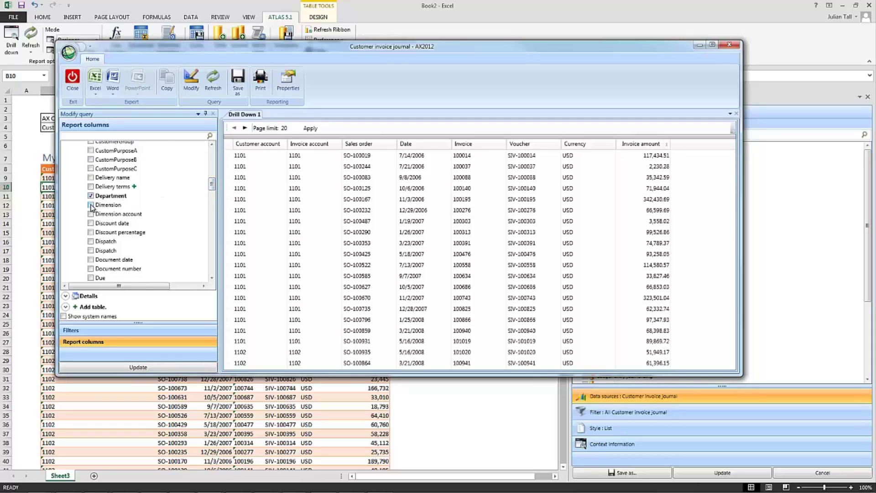
click(91, 205)
click(135, 367)
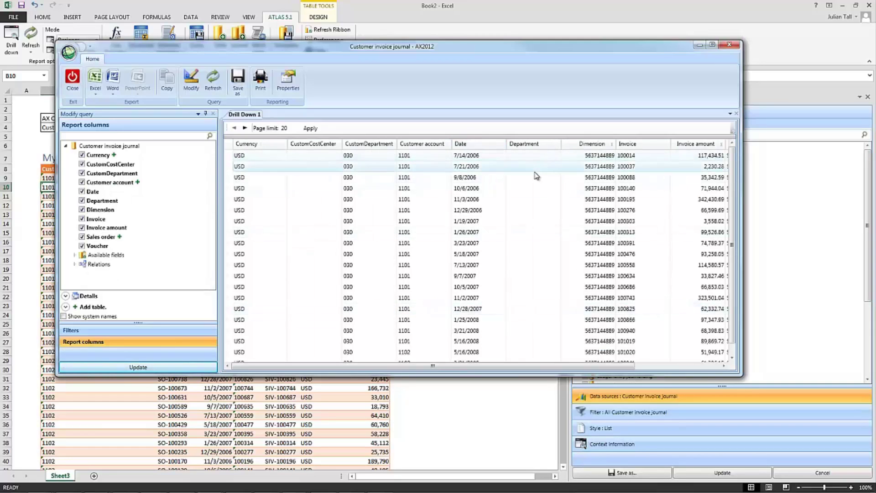
drag(598, 366, 672, 369)
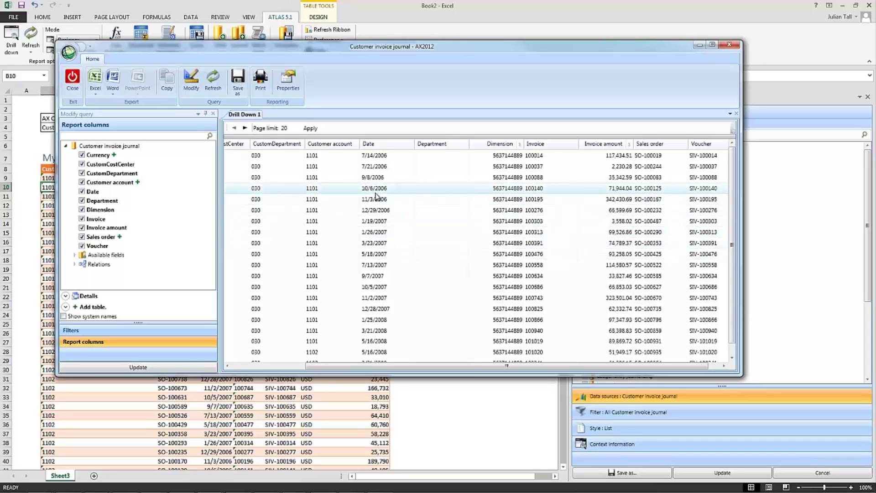
click(730, 45)
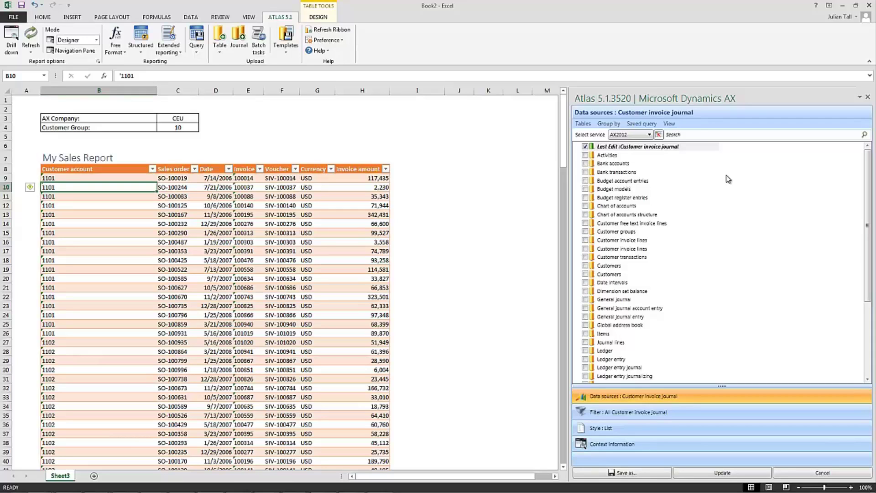
Turn on Show system names in the Atlas data sources View menu
click(669, 126)
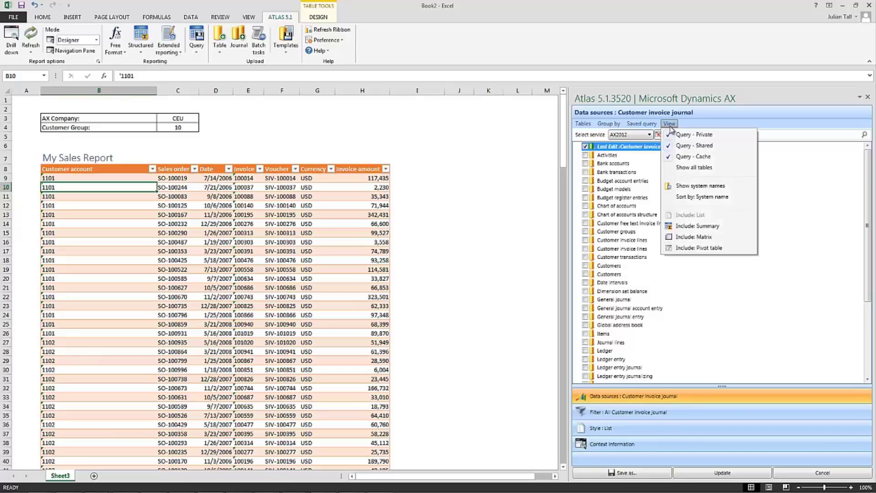
click(687, 186)
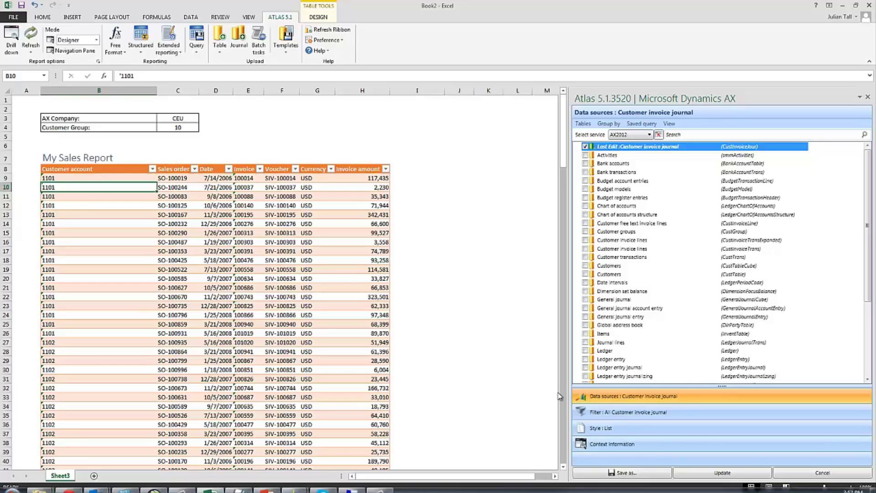
In the filter's Fields picker, search 'group', pick Group with system names shown, and confirm
click(637, 413)
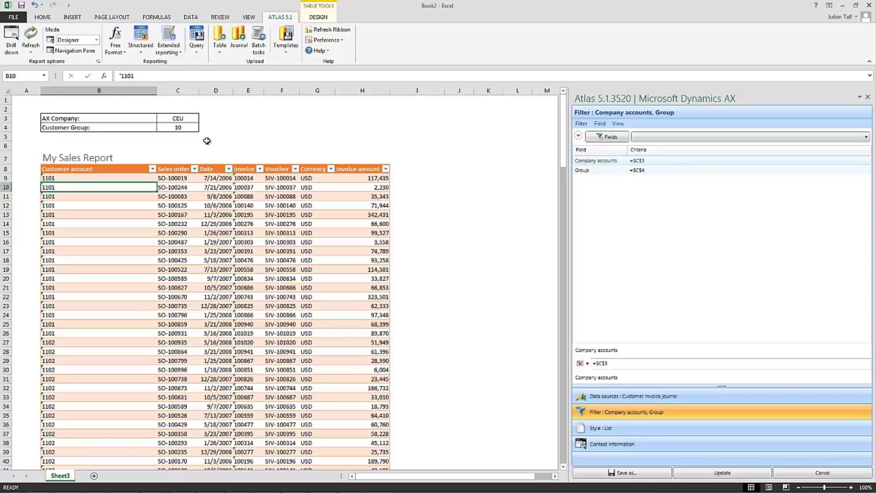
click(613, 141)
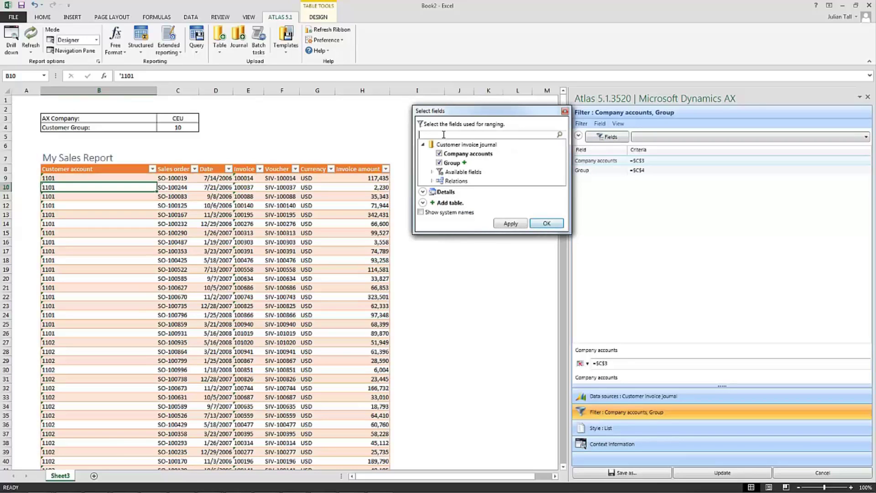
text(group)
click(431, 163)
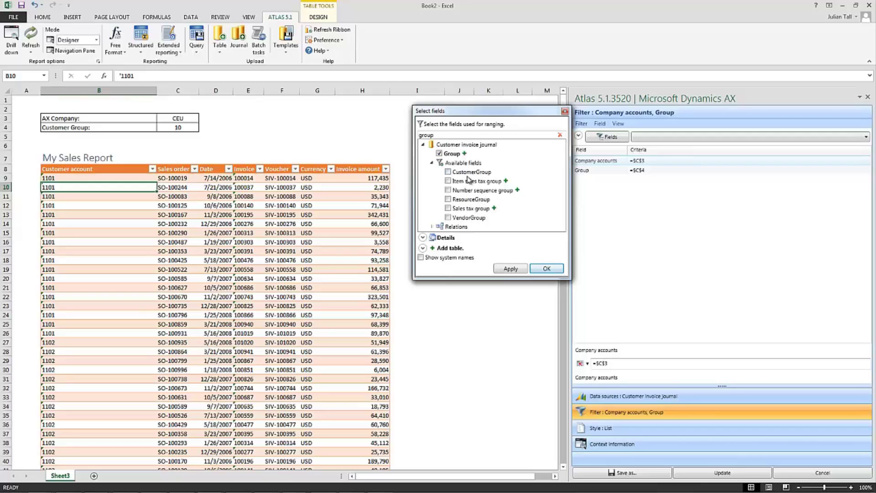
click(454, 154)
click(420, 258)
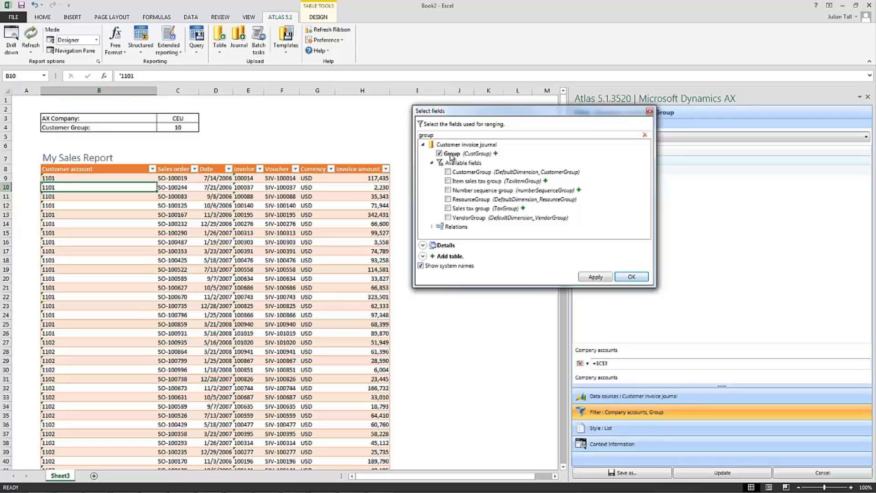
click(649, 112)
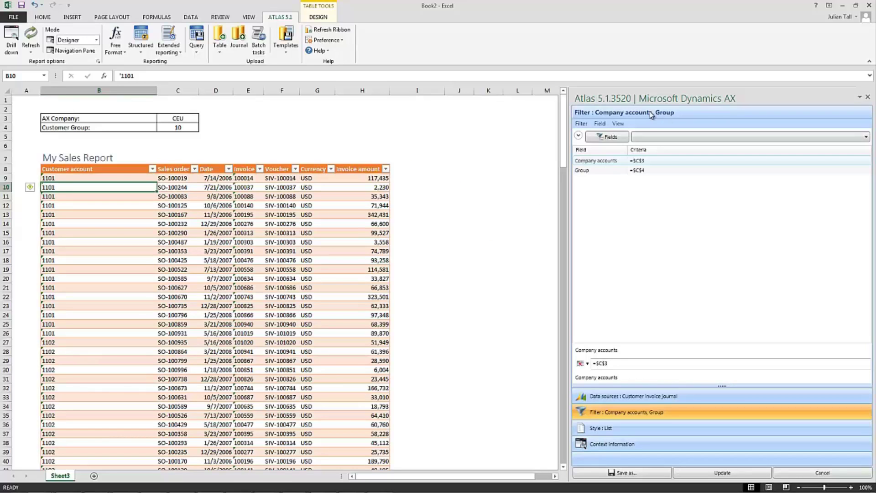
Clear the =$C$4 cell reference from the Group filter criterion
click(587, 172)
right_click(587, 173)
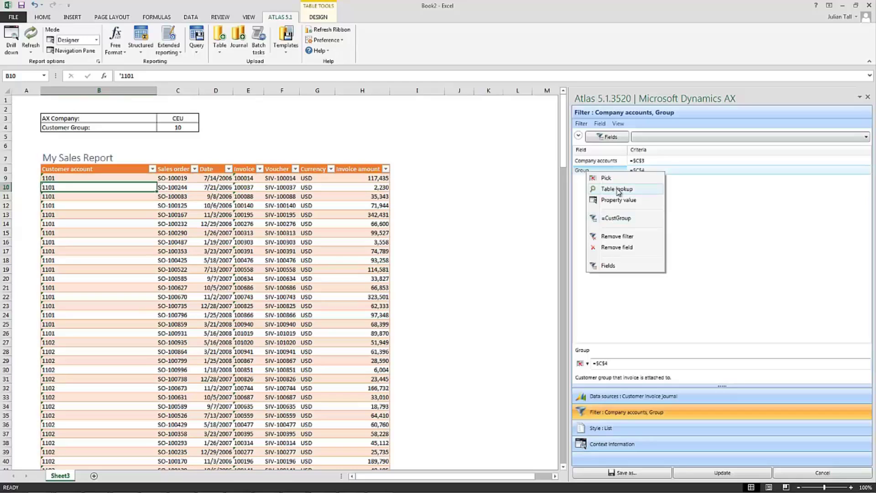
click(679, 170)
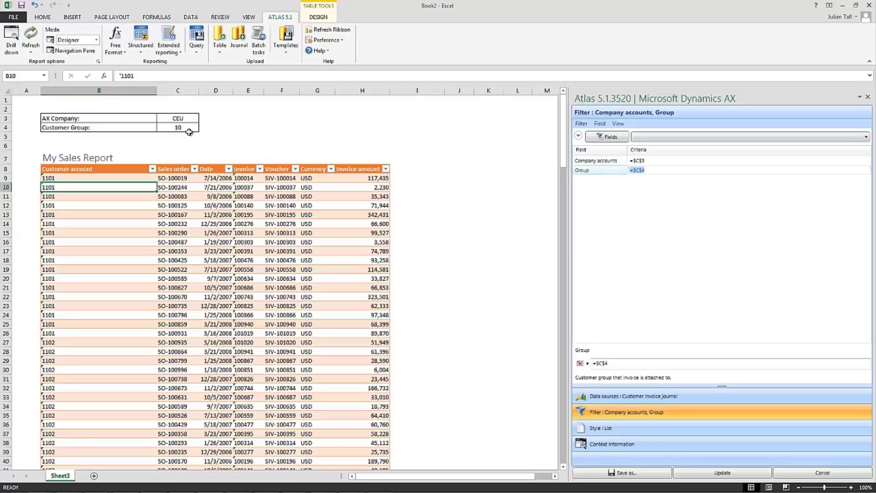
key(BackSpace)
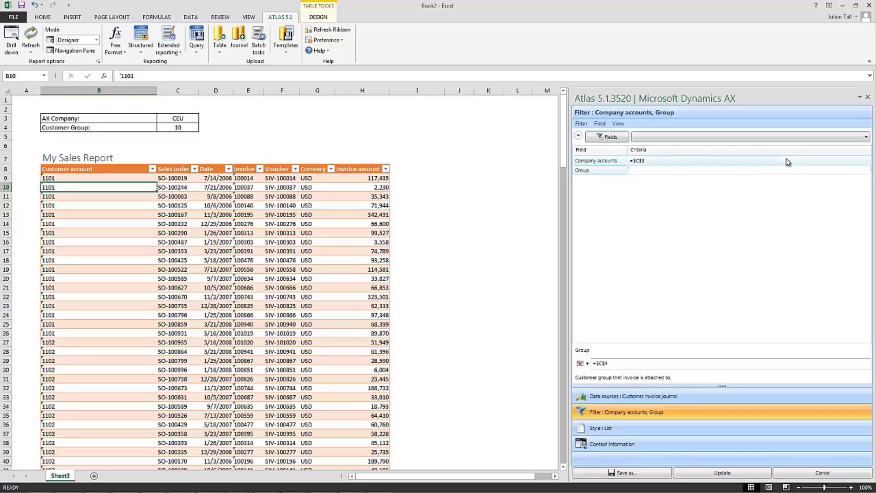
key(Return)
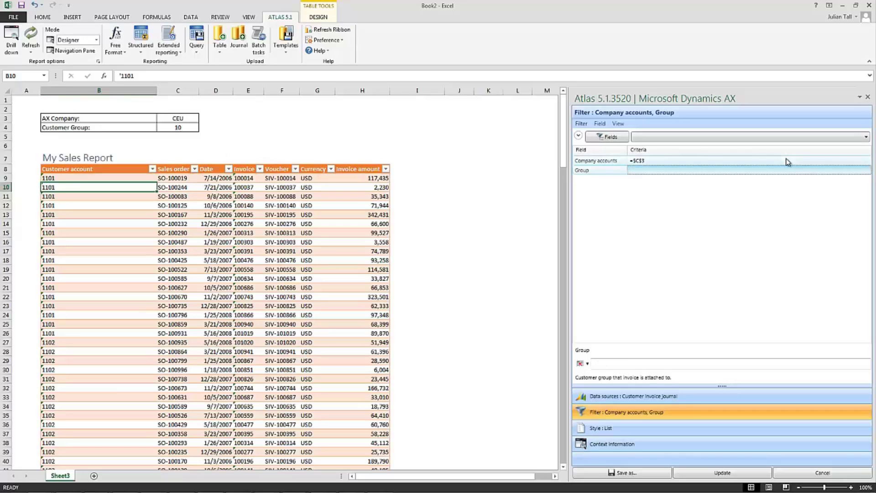
Set Group to 30 (Retail Customers) via Table lookup and update the report
right_click(595, 172)
click(608, 184)
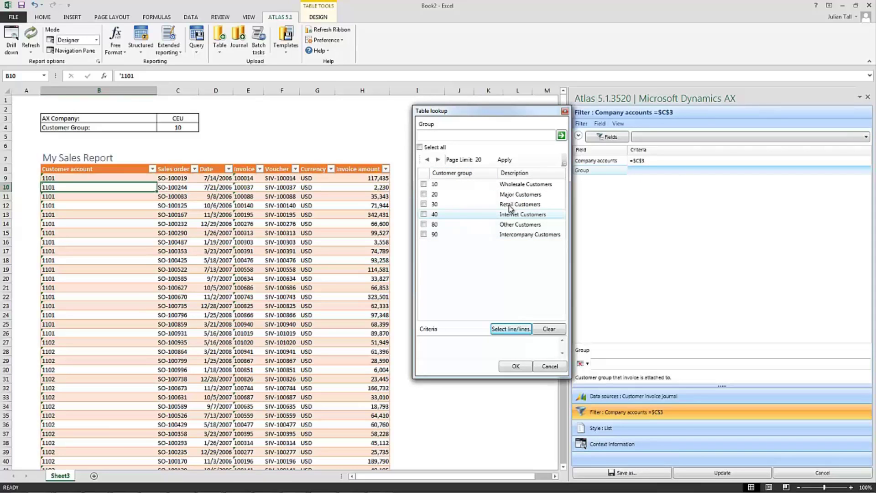
click(423, 203)
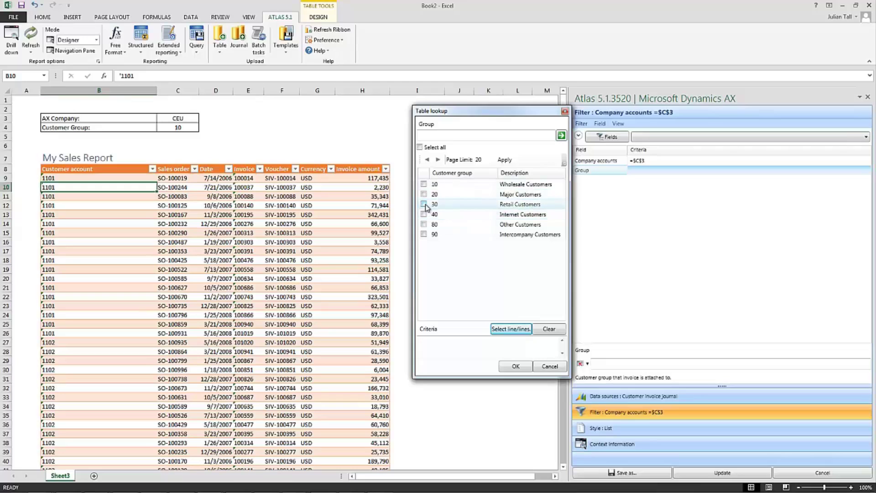
click(511, 367)
click(725, 473)
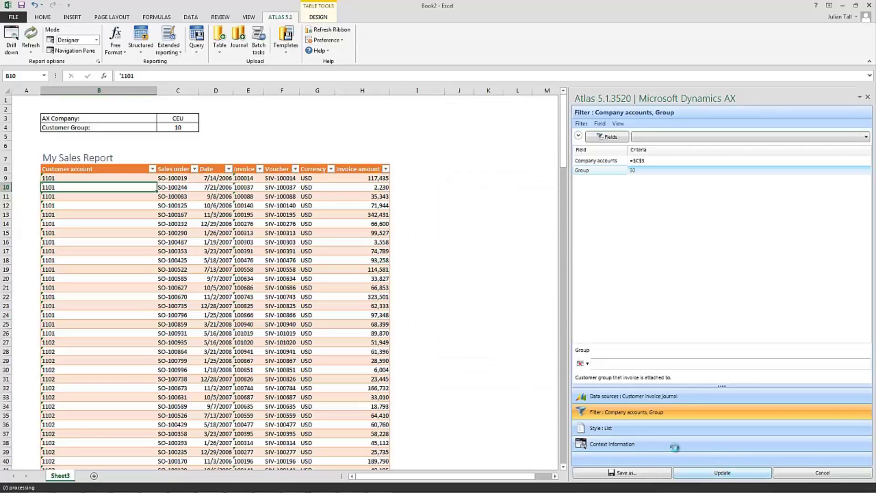
right_click(614, 175)
click(635, 190)
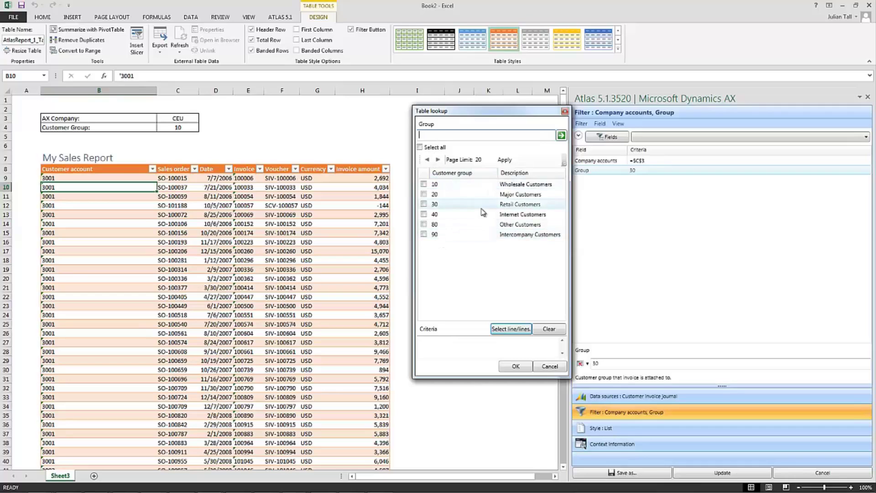
Cancel the group lookup and bring up the Customer invoice journal data source tables list
click(551, 367)
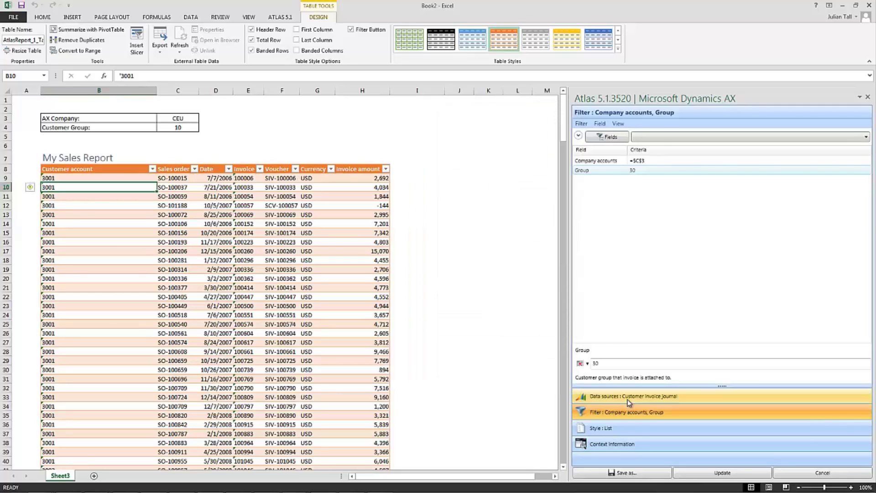
click(602, 396)
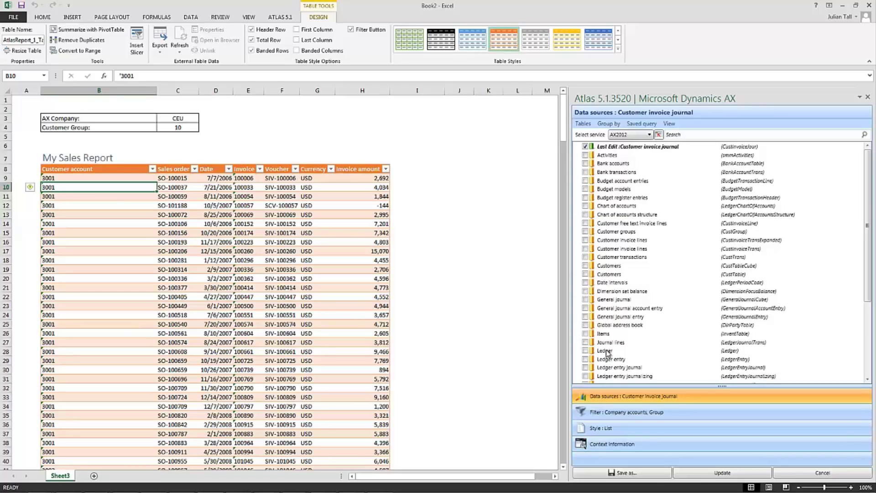
click(582, 123)
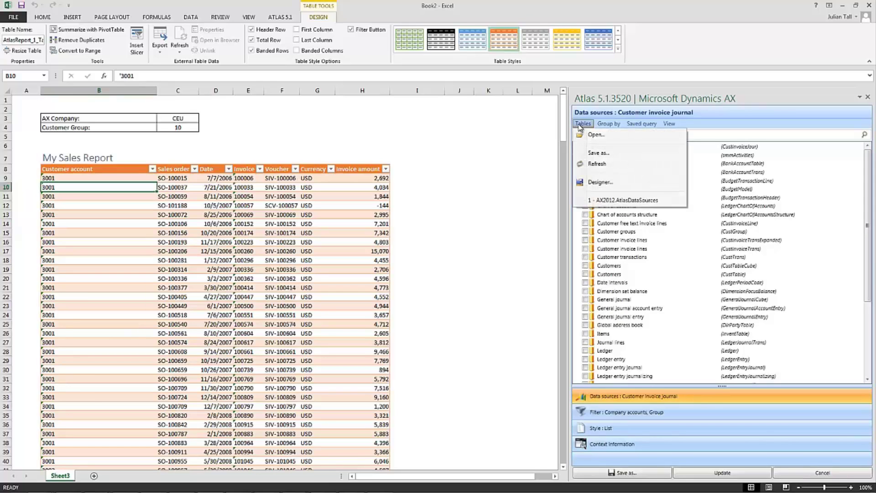
In the Tables Designer, search for bankdeposit, tick BankDeposit and apply it to the supported tables
click(600, 183)
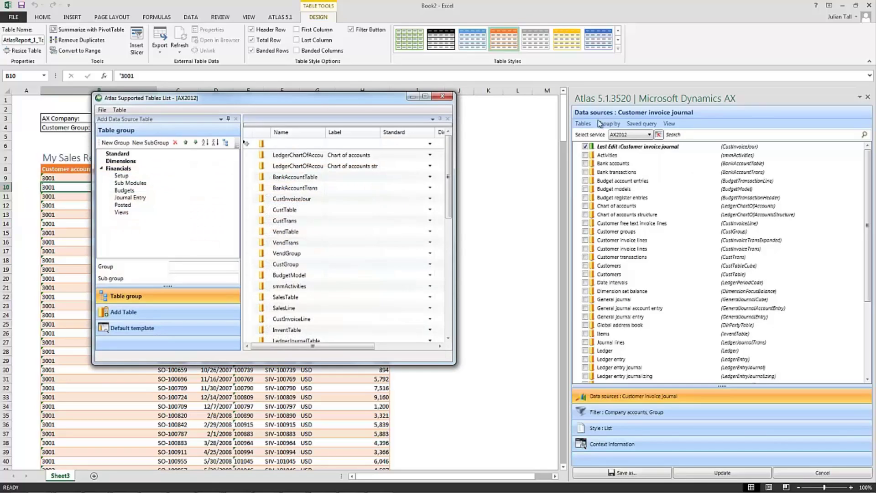
drag(340, 364, 361, 425)
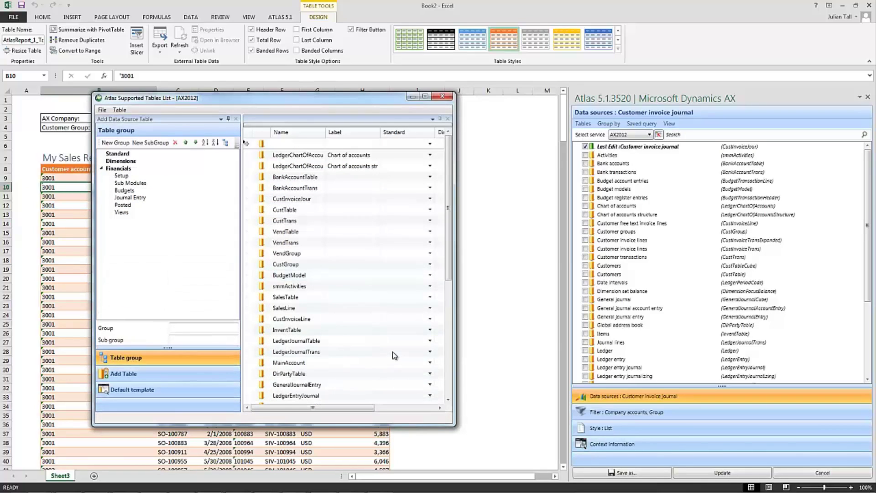
click(124, 374)
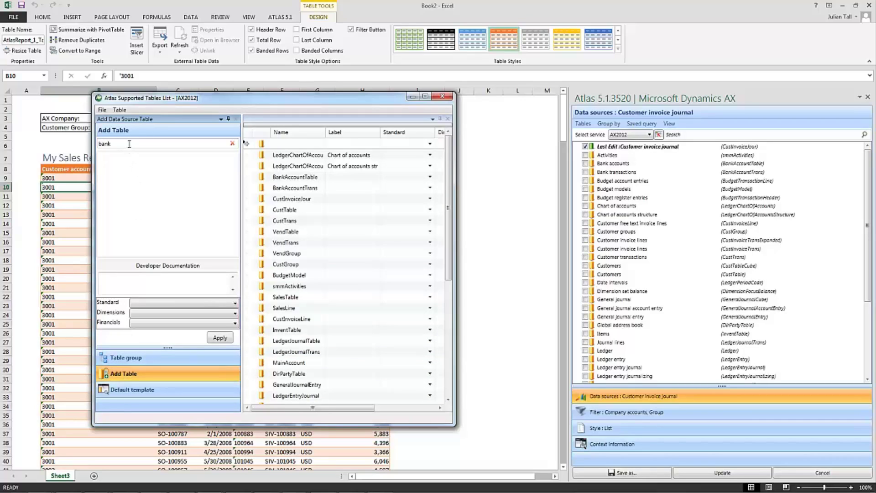
key(Return)
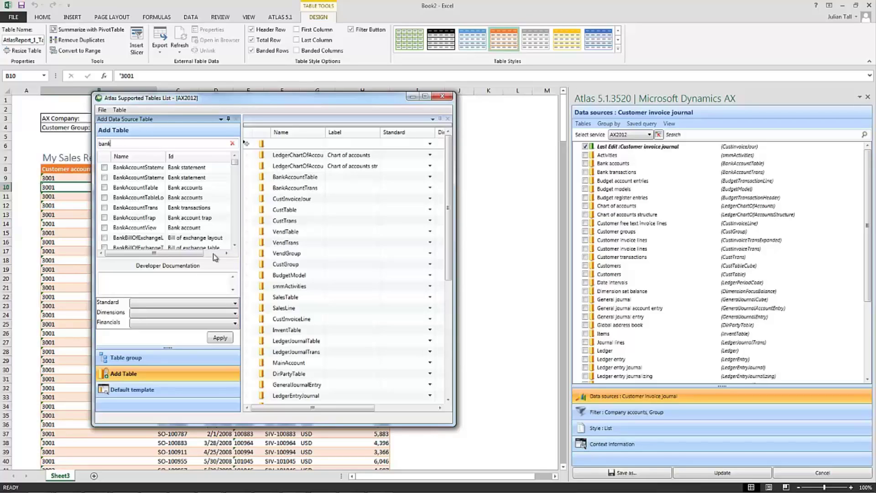
click(235, 245)
double_click(234, 245)
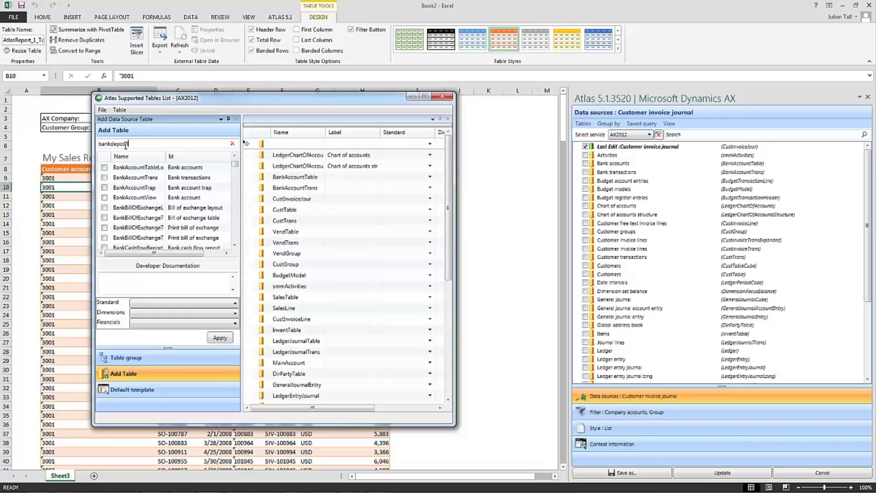
text(it)
click(104, 167)
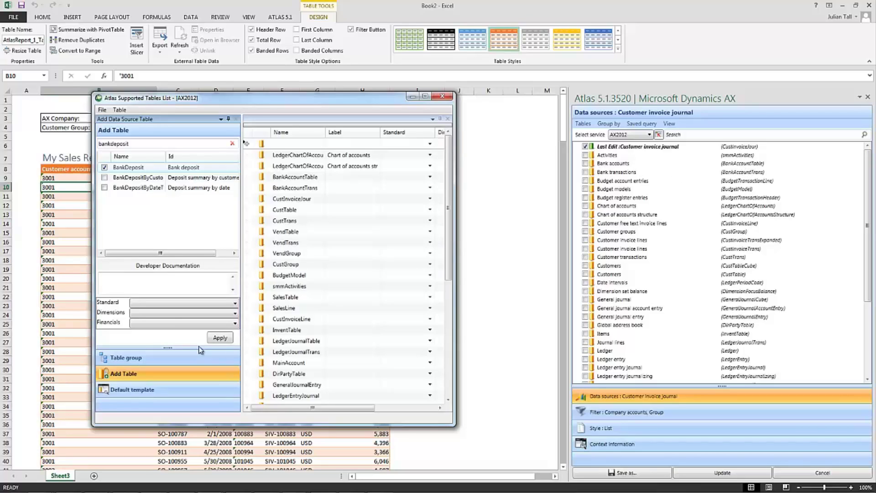
click(104, 168)
click(219, 338)
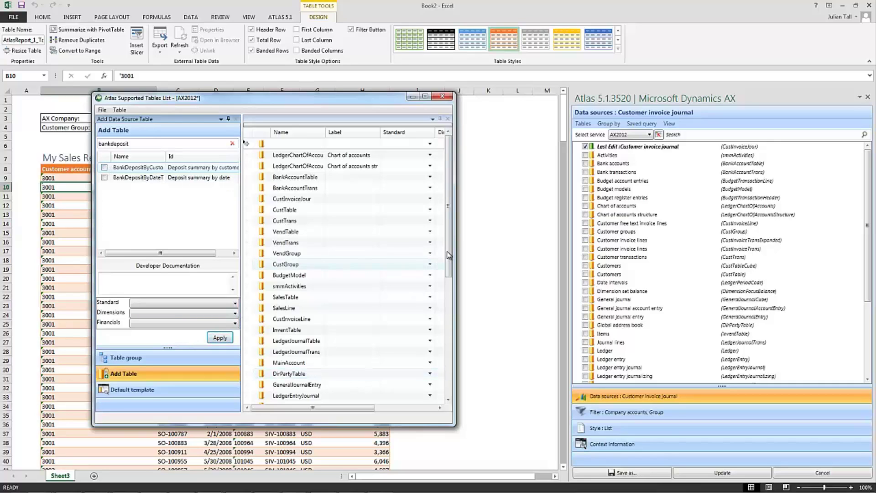
drag(451, 349, 450, 396)
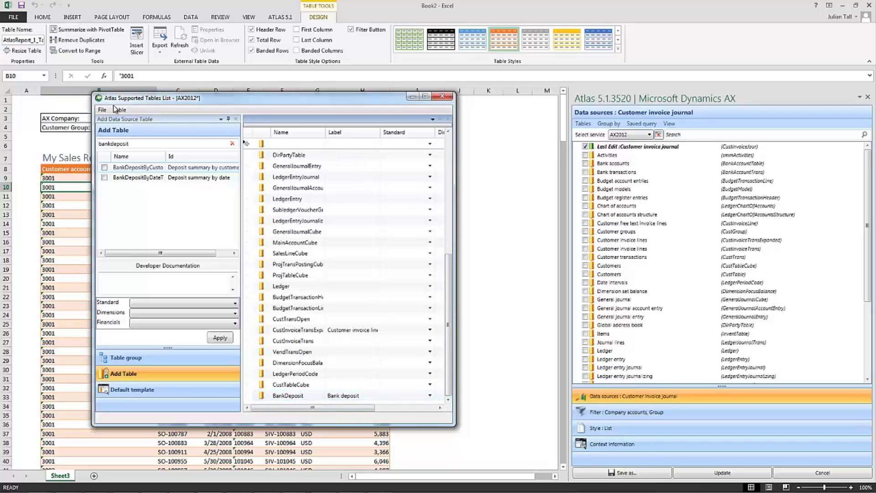
Save the supported tables list on exit, then drill into the Bank deposit records
click(441, 97)
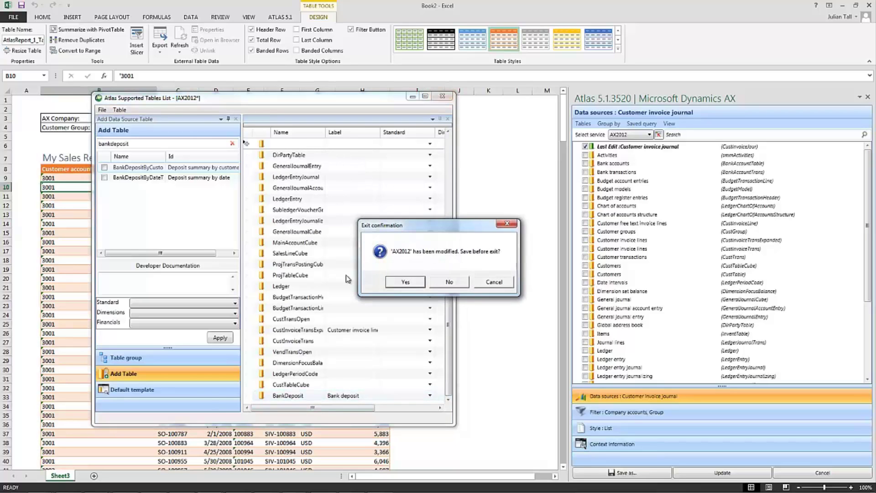
click(406, 282)
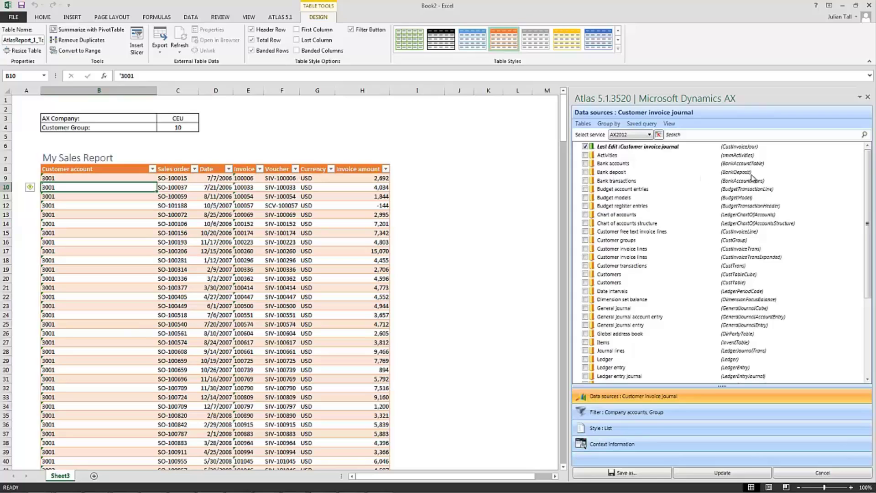
click(612, 174)
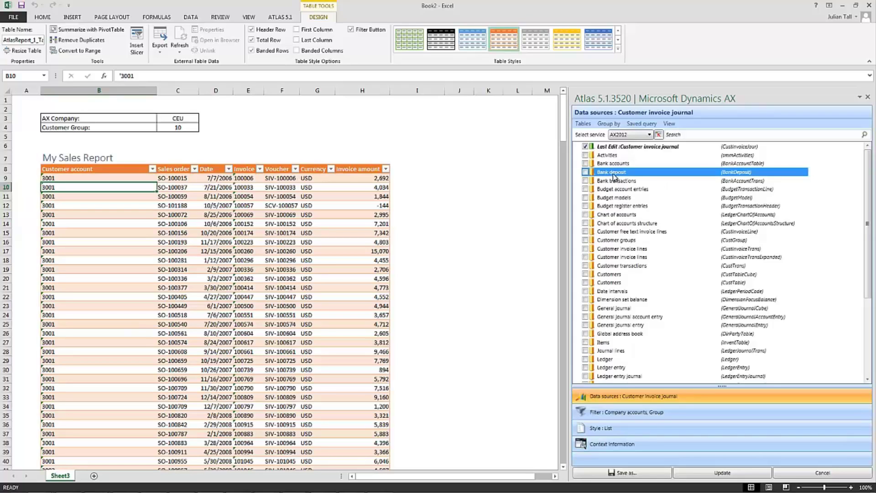
right_click(614, 175)
click(633, 178)
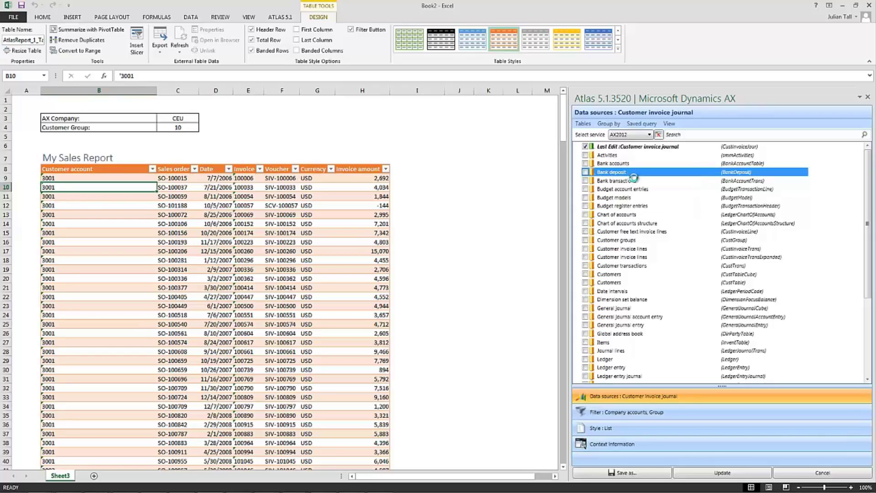